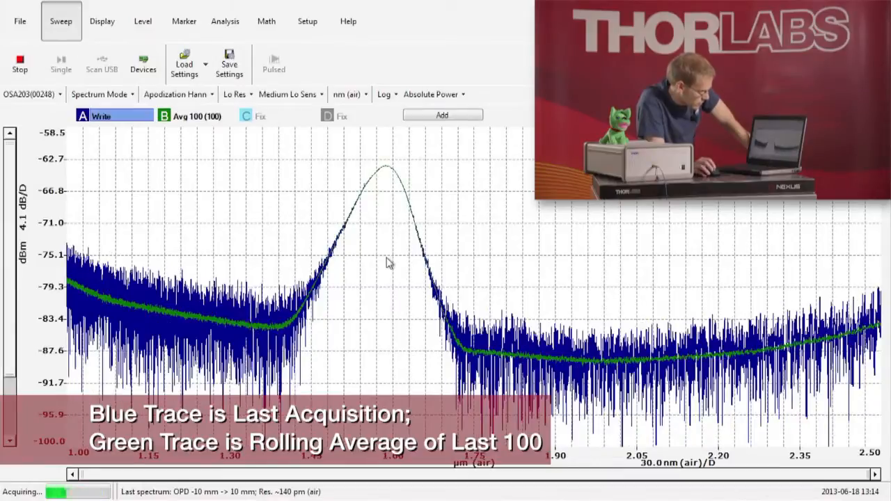
- Examine the spectrum's main peak and the noise floor around 1.9 µm, comparing the latest acquisition with the averaged trace
{"action": "scroll", "coordinate": [388, 262], "scroll_direction": "up", "scroll_amount": 5}
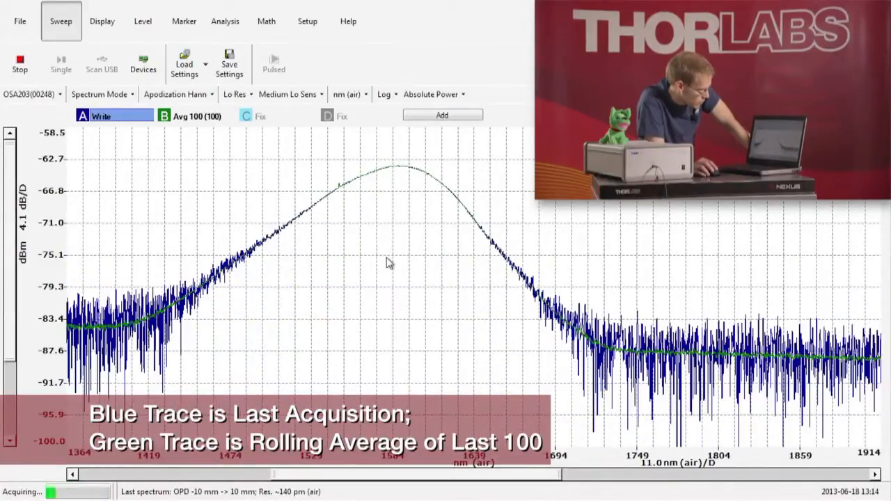
{"action": "scroll", "coordinate": [388, 262], "scroll_direction": "up", "scroll_amount": 1}
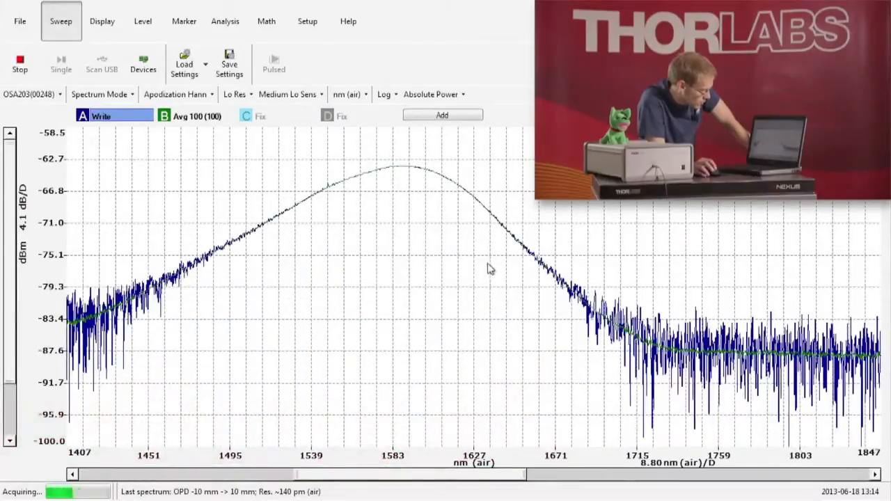
{"action": "left_click_drag", "start_coordinate": [522, 268], "coordinate": [153, 258]}
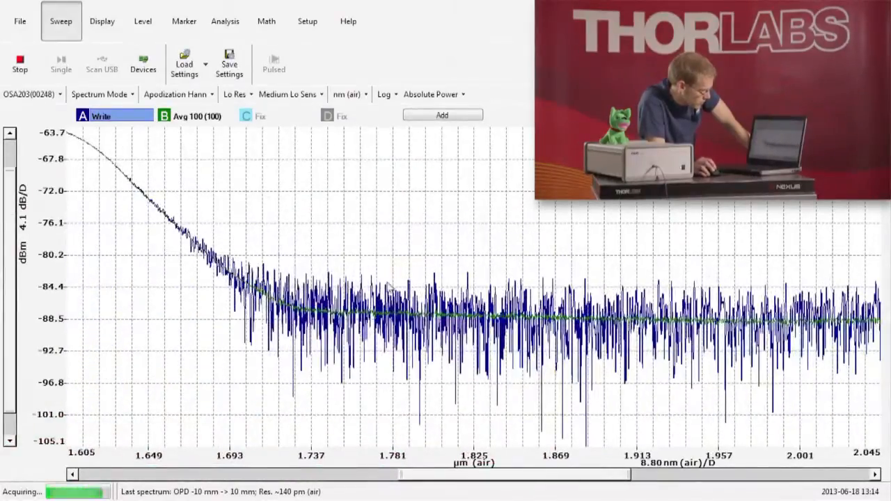
{"action": "left_click_drag", "start_coordinate": [529, 291], "coordinate": [251, 270]}
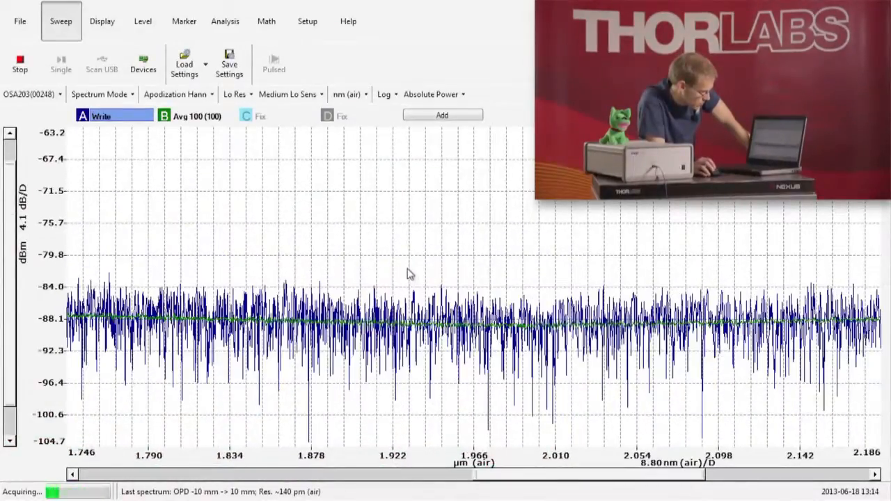
{"action": "scroll", "coordinate": [394, 271], "scroll_direction": "up", "scroll_amount": 3}
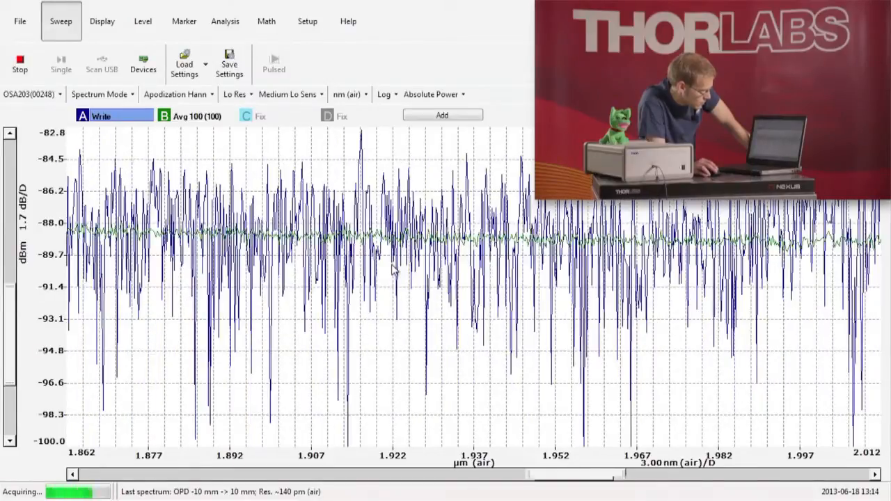
{"action": "scroll", "coordinate": [393, 271], "scroll_direction": "down", "scroll_amount": 2}
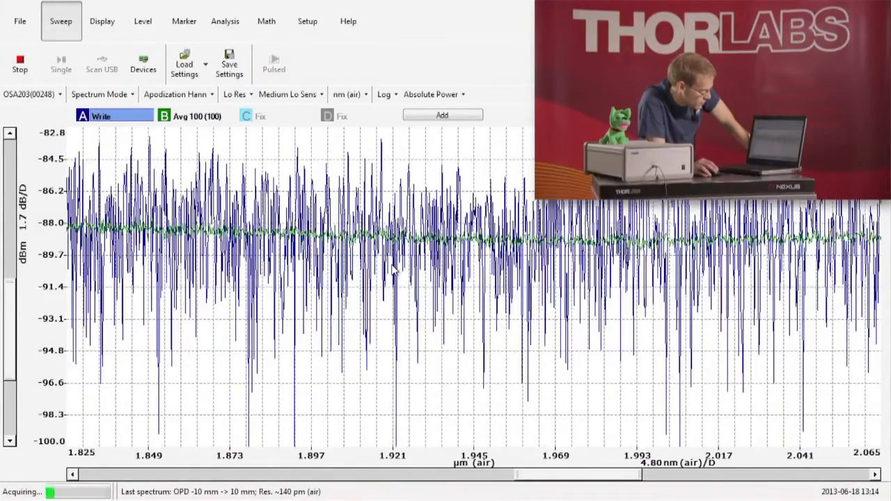
{"action": "scroll", "coordinate": [394, 272], "scroll_direction": "down", "scroll_amount": 4}
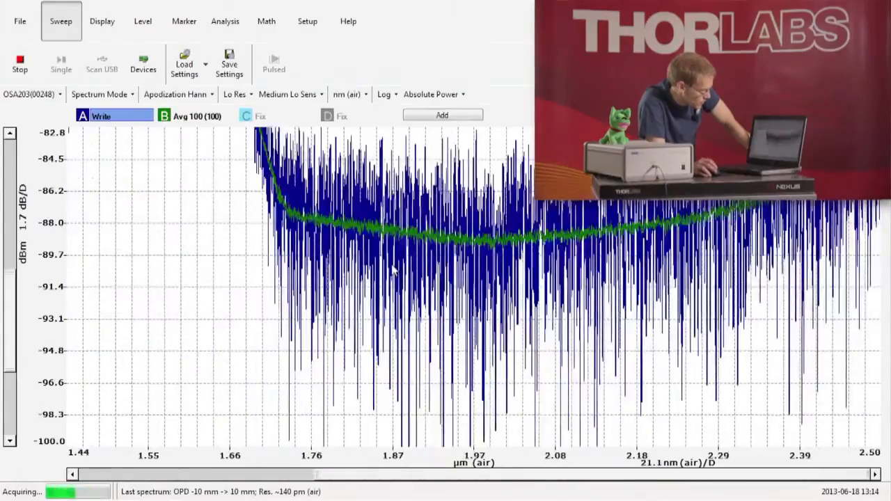
{"action": "scroll", "coordinate": [336, 271], "scroll_direction": "down", "scroll_amount": 3}
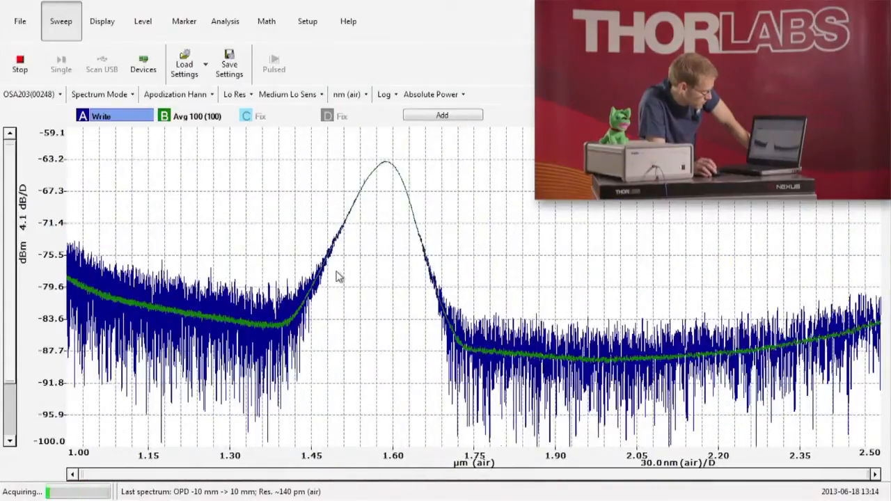
- Switch the power axis to the Lin scale and return it to Log
{"action": "left_click", "coordinate": [385, 96]}
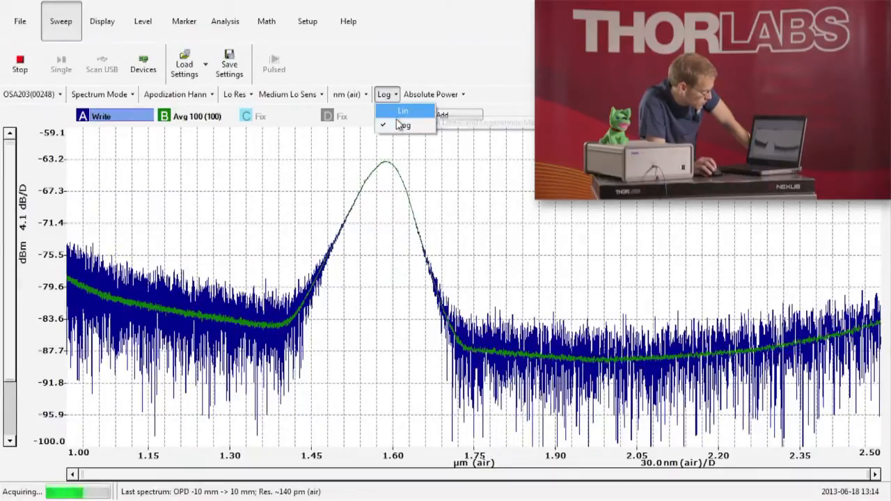
{"action": "left_click", "coordinate": [405, 113]}
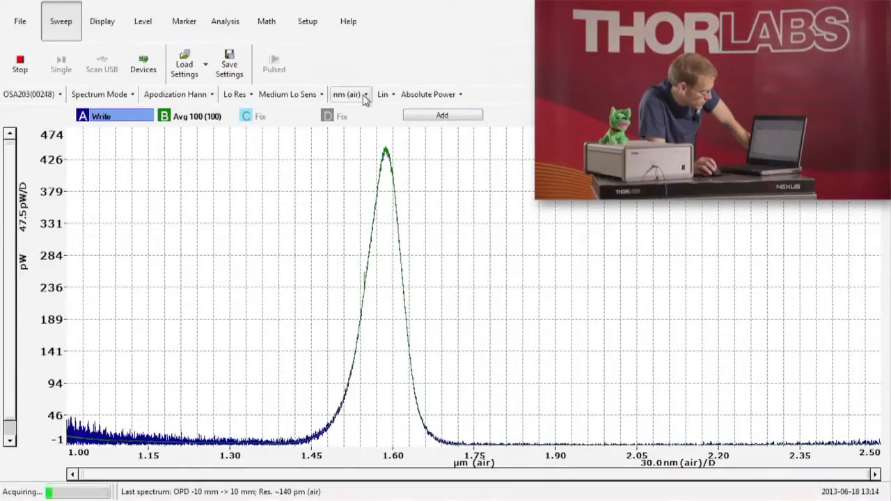
{"action": "left_click", "coordinate": [384, 95]}
{"action": "left_click", "coordinate": [389, 126]}
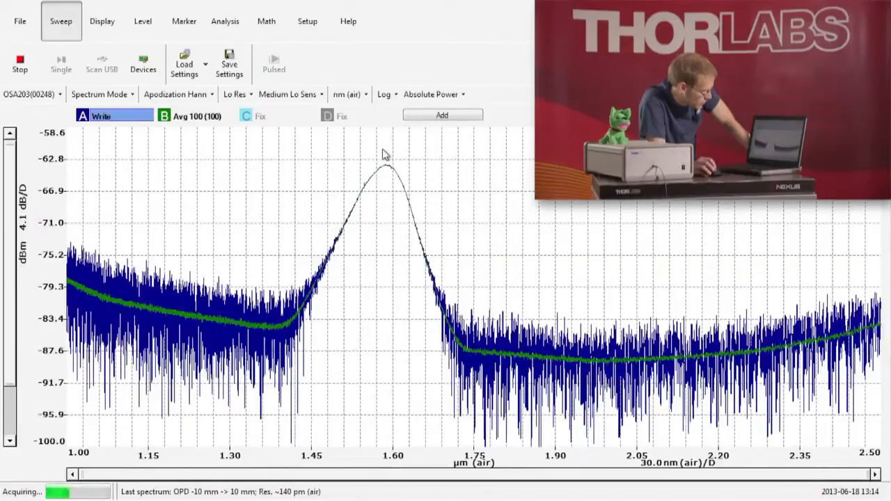
- Change the X-axis unit to THz and set it back to nm (air)
{"action": "left_click", "coordinate": [355, 94]}
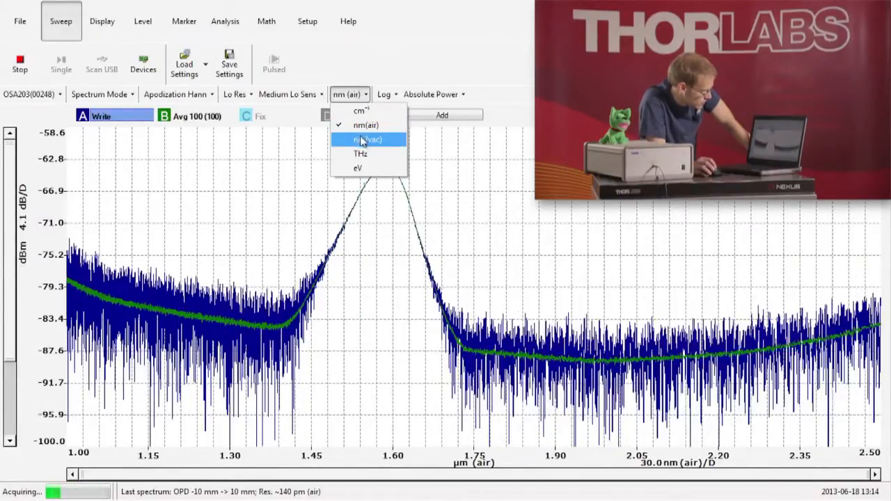
{"action": "left_click", "coordinate": [362, 154]}
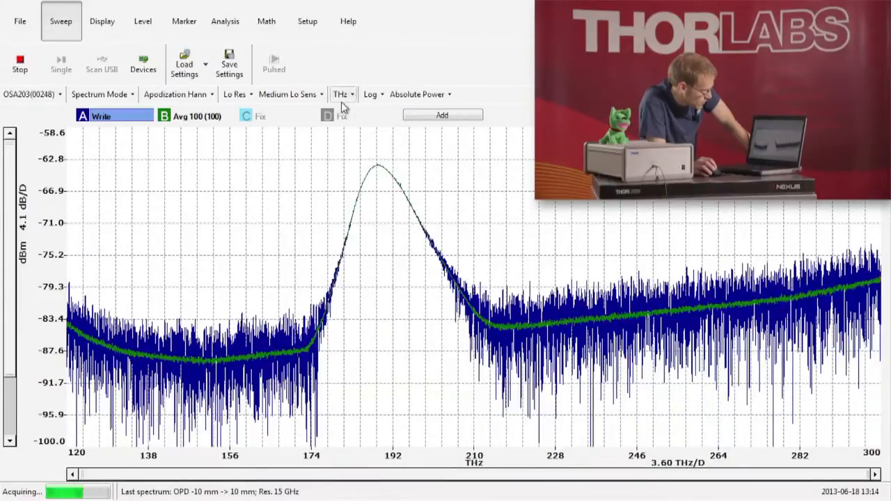
{"action": "left_click", "coordinate": [343, 95]}
{"action": "left_click", "coordinate": [351, 129]}
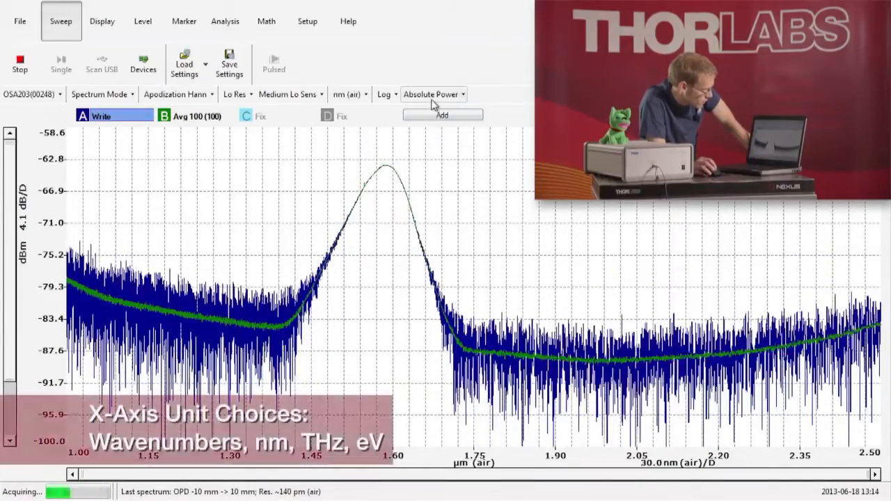
- Display the spectrum as Power Density and return it to Absolute Power
{"action": "left_click", "coordinate": [435, 97]}
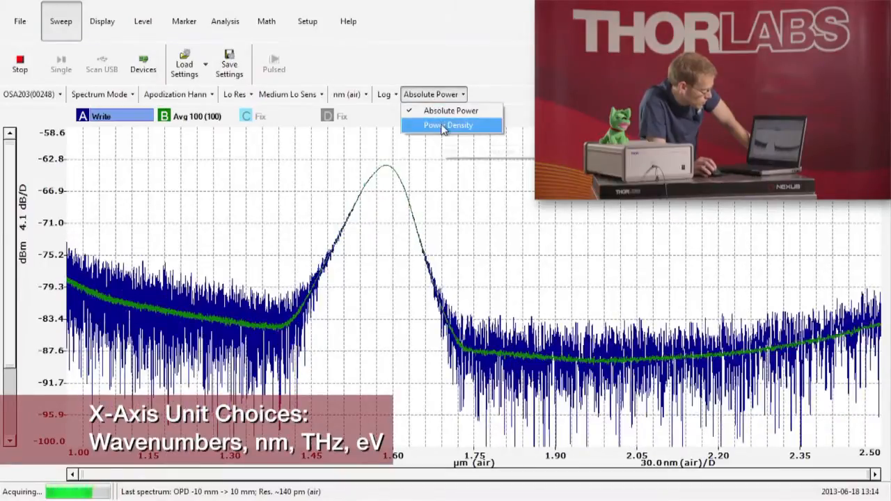
{"action": "left_click", "coordinate": [448, 125]}
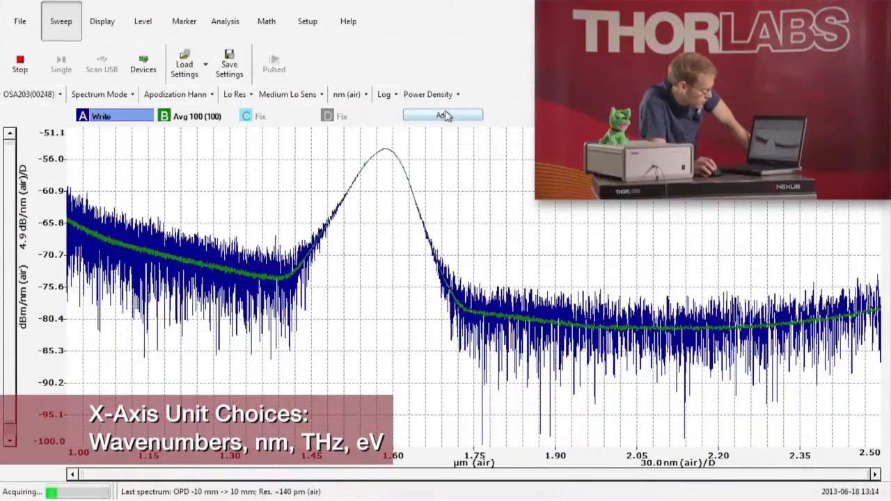
{"action": "left_click", "coordinate": [439, 96]}
{"action": "left_click", "coordinate": [443, 113]}
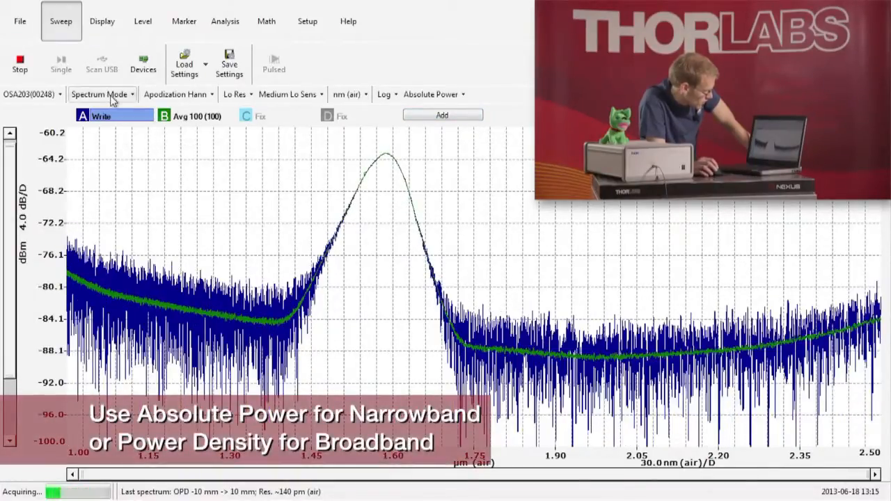
- Inspect the central fringe burst in Interferogram Mode and return to Spectrum Mode
{"action": "left_click", "coordinate": [112, 97]}
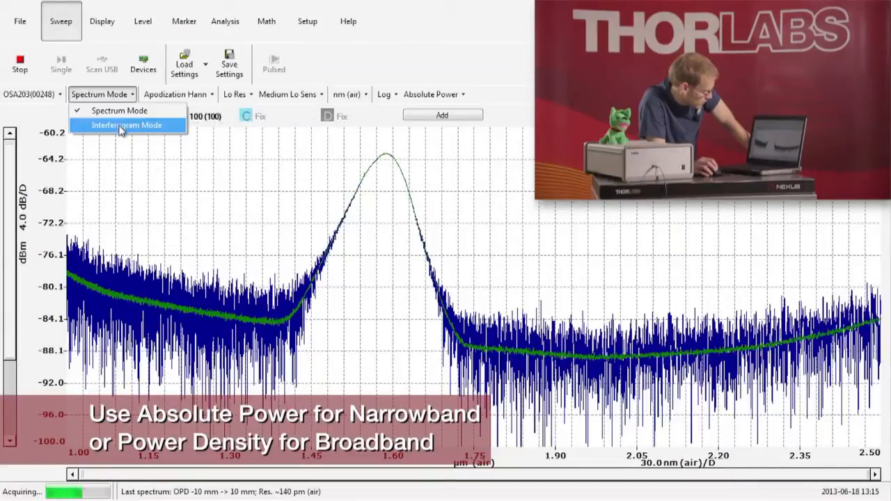
{"action": "left_click", "coordinate": [122, 126]}
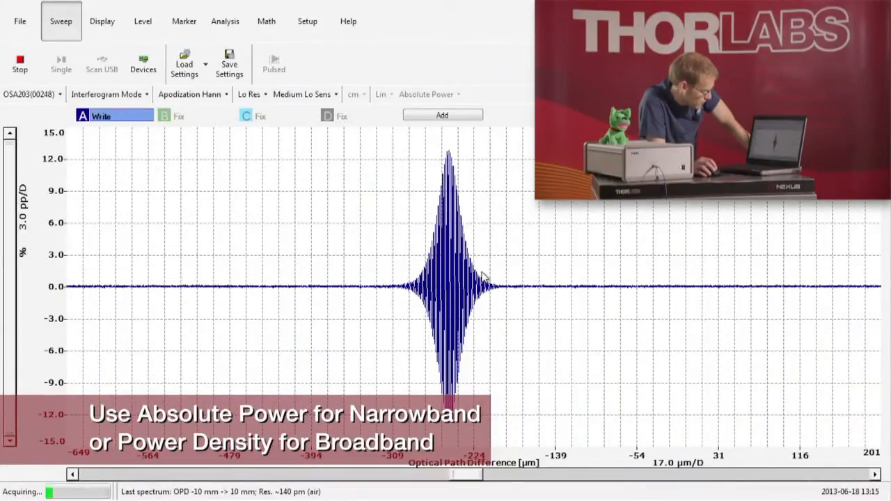
{"action": "scroll", "coordinate": [482, 277], "scroll_direction": "down", "scroll_amount": 10}
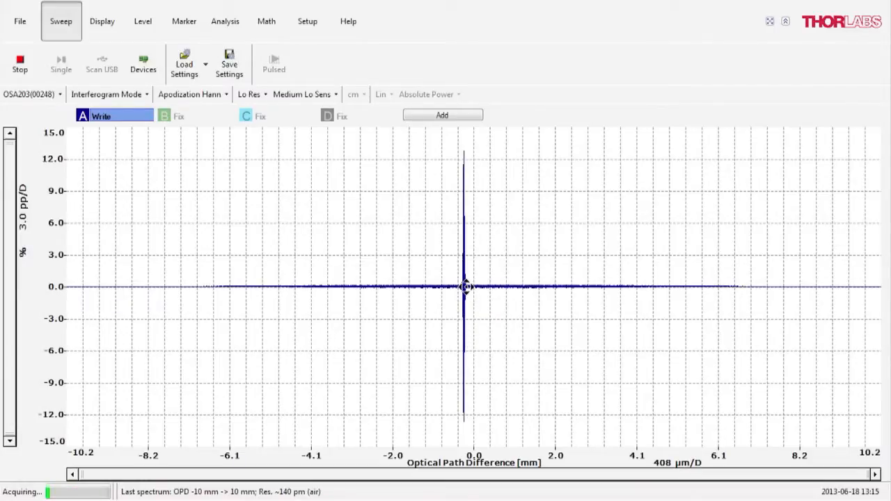
{"action": "scroll", "coordinate": [467, 291], "scroll_direction": "up", "scroll_amount": 6}
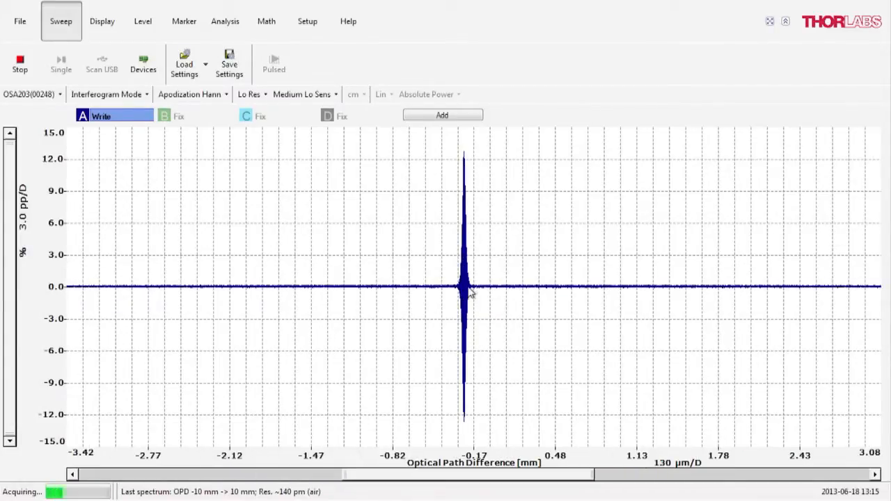
{"action": "scroll", "coordinate": [460, 292], "scroll_direction": "up", "scroll_amount": 6}
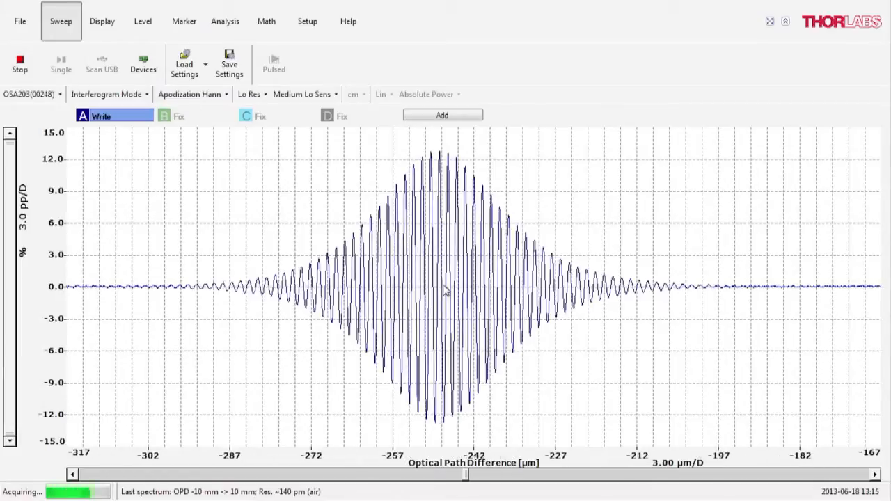
{"action": "scroll", "coordinate": [445, 291], "scroll_direction": "up", "scroll_amount": 2}
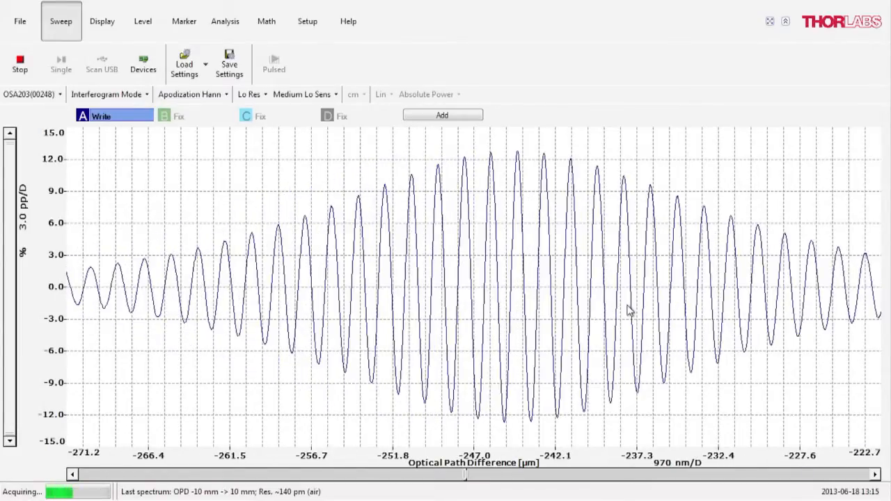
{"action": "scroll", "coordinate": [491, 292], "scroll_direction": "down", "scroll_amount": 10}
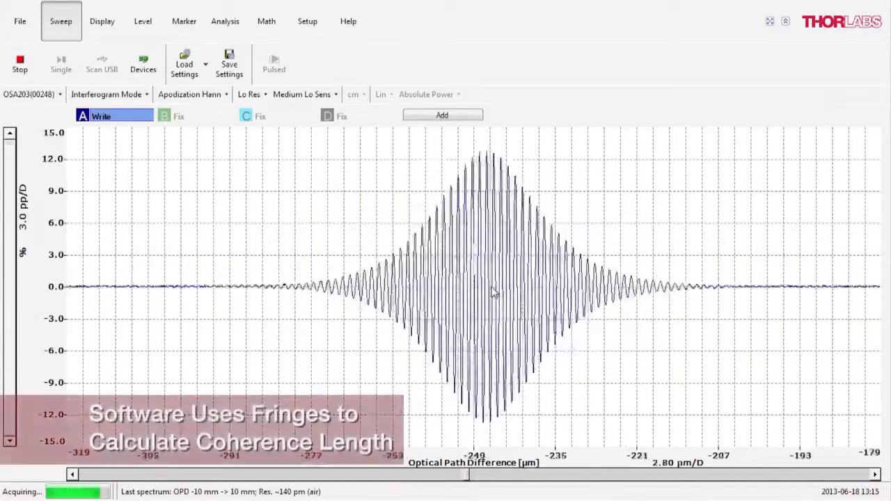
{"action": "left_click", "coordinate": [106, 94]}
{"action": "left_click", "coordinate": [101, 105]}
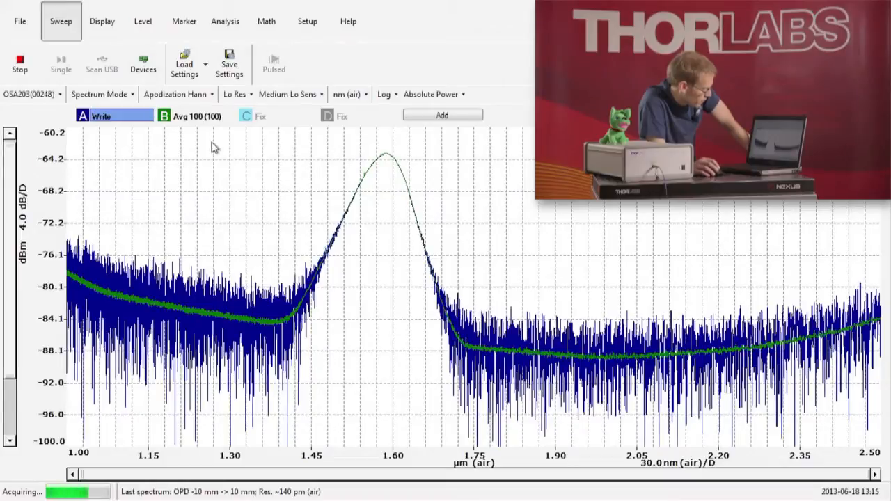
- Review the averaging options available for trace B without changing them
{"action": "mouse_move", "coordinate": [202, 120]}
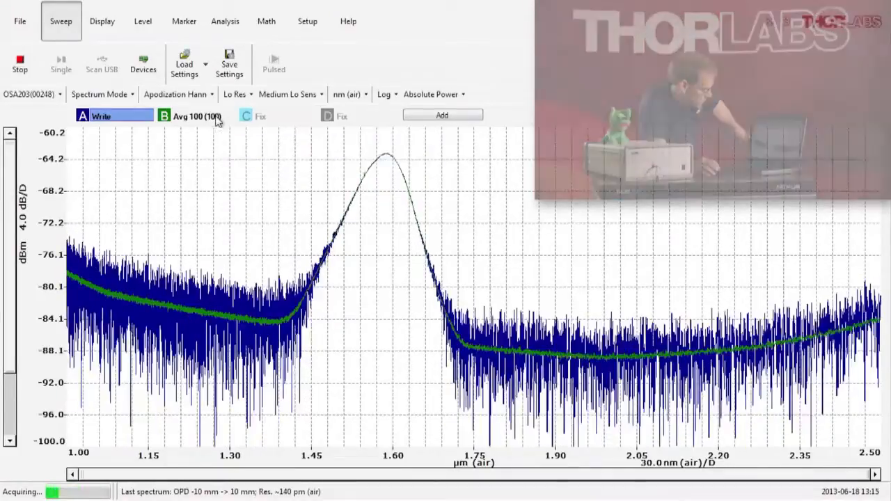
{"action": "right_click", "coordinate": [217, 120]}
{"action": "left_click", "coordinate": [174, 143]}
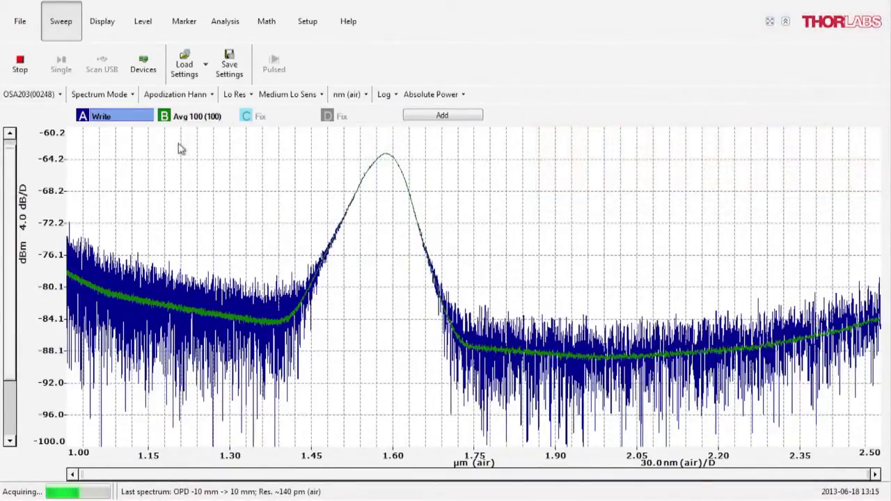
{"action": "right_click", "coordinate": [197, 117]}
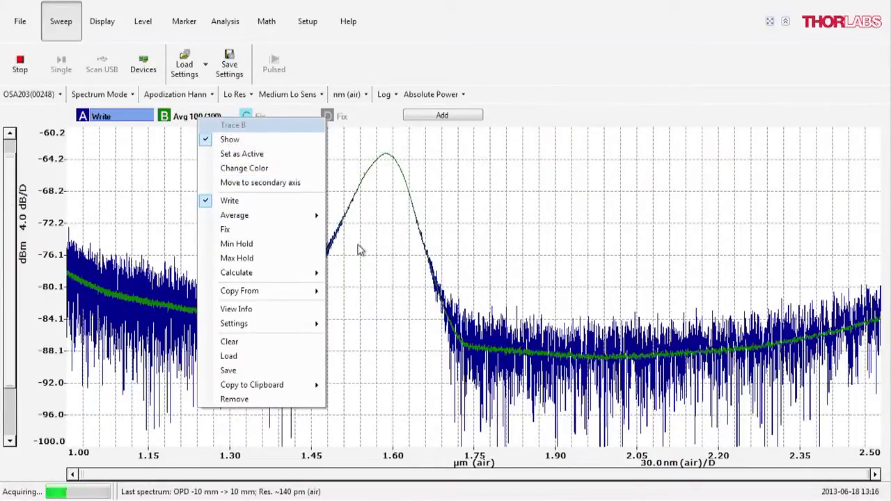
{"action": "mouse_move", "coordinate": [318, 219]}
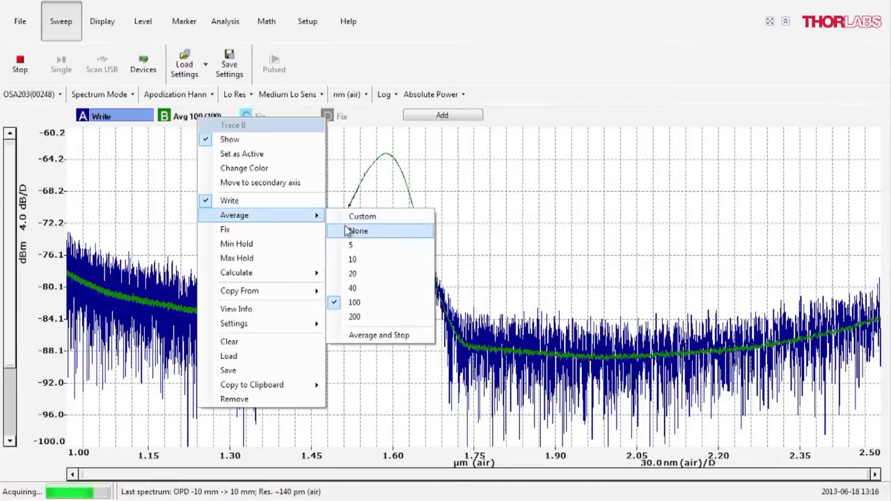
{"action": "left_click", "coordinate": [326, 66]}
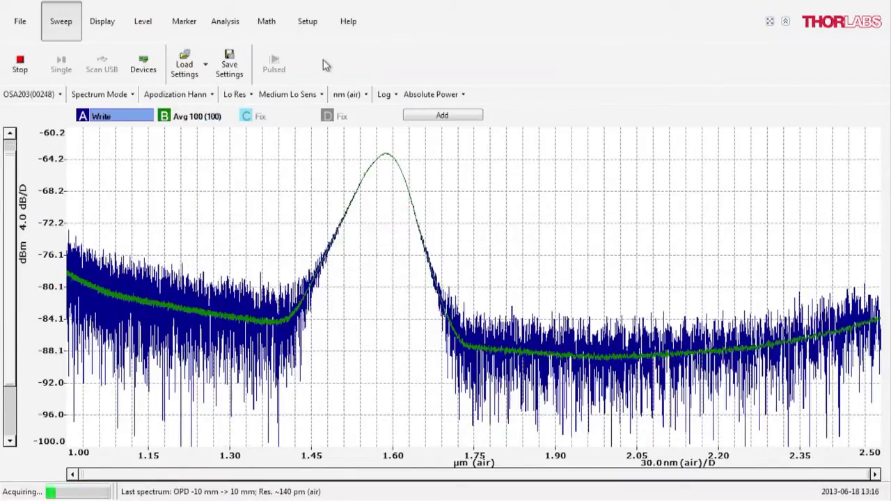
- Freeze trace B with the Fix option, and set it to Write so it updates with each acquisition
{"action": "right_click", "coordinate": [204, 117]}
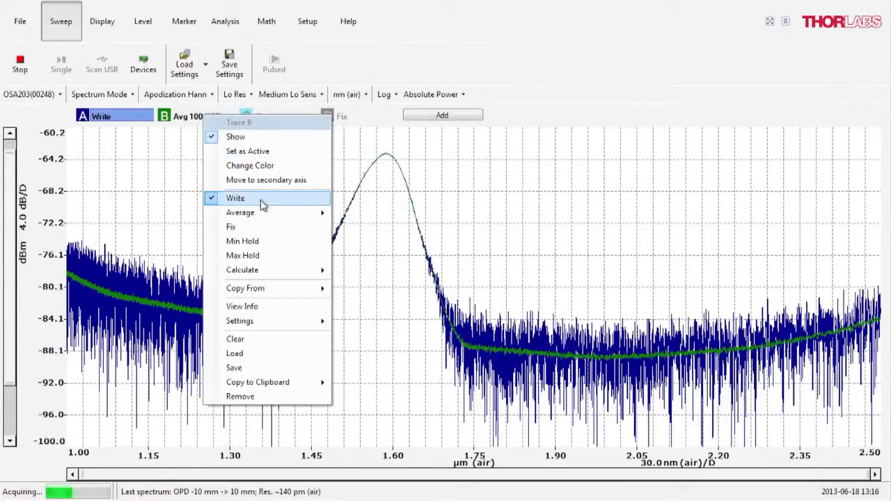
{"action": "left_click", "coordinate": [259, 227]}
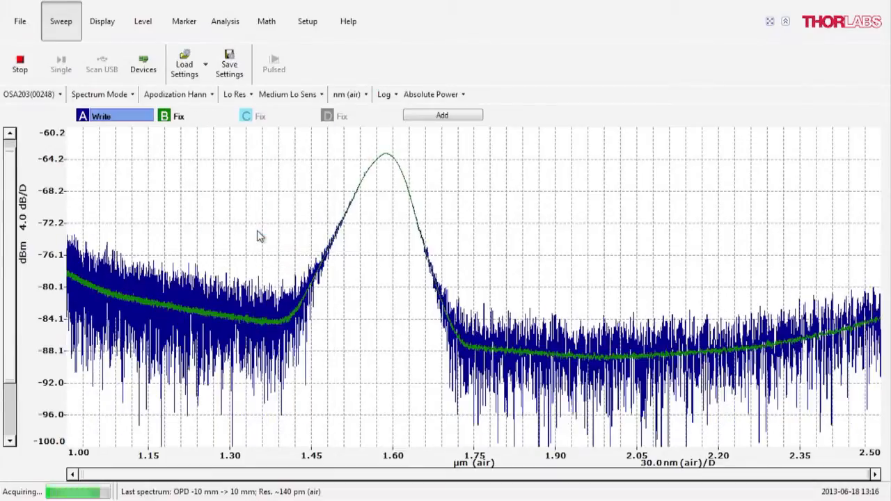
{"action": "right_click", "coordinate": [173, 116]}
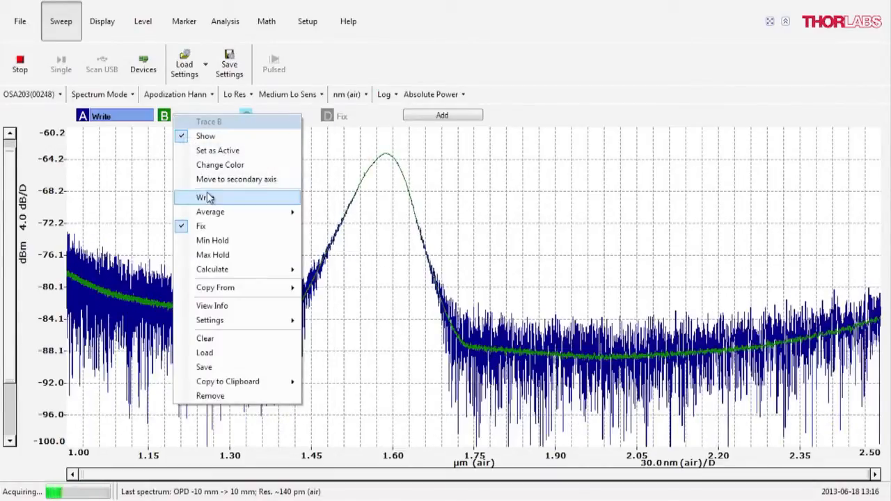
{"action": "left_click", "coordinate": [207, 198]}
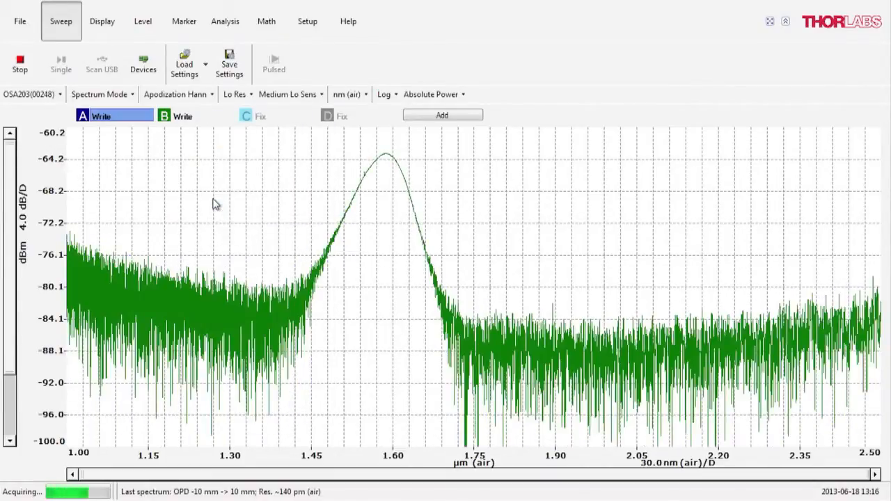
- Set trace B to average 100 acquisitions
{"action": "right_click", "coordinate": [183, 116]}
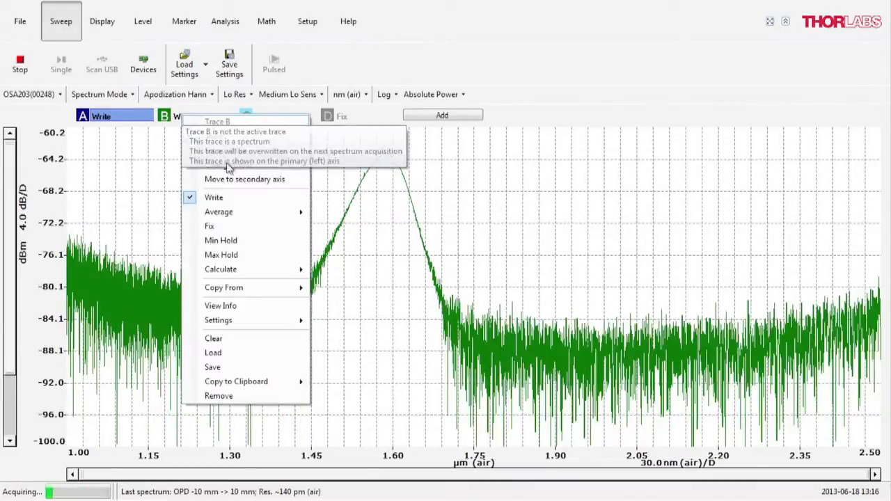
{"action": "mouse_move", "coordinate": [280, 218]}
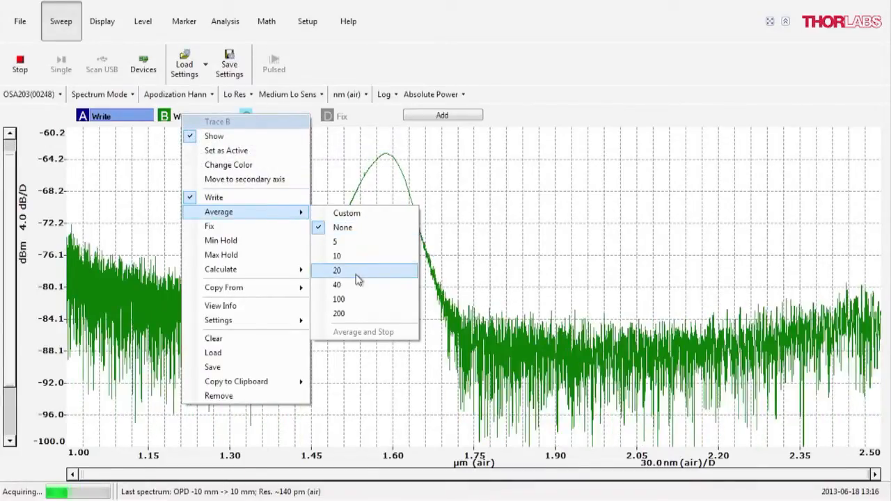
{"action": "left_click", "coordinate": [355, 303]}
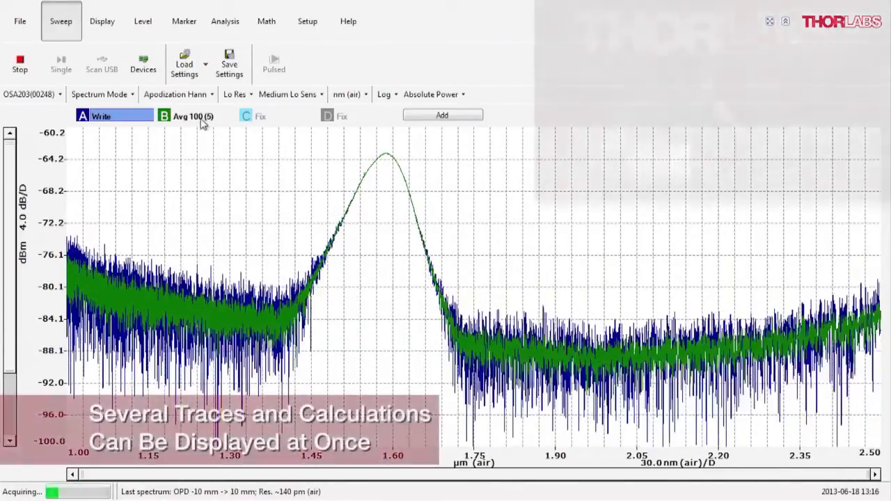
{"action": "right_click", "coordinate": [263, 121]}
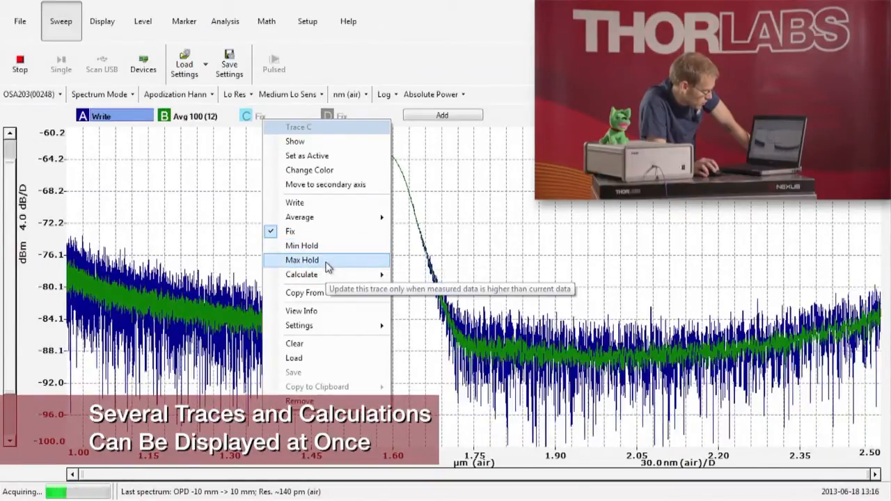
{"action": "left_click", "coordinate": [335, 313]}
{"action": "left_click", "coordinate": [239, 29]}
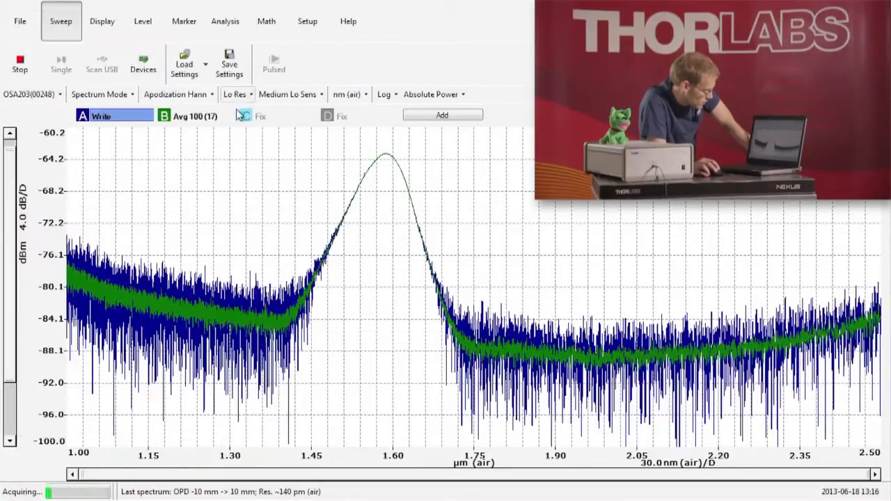
- View the detailed spectrum info of trace B, check its Average Spectra entry, and close the info window
{"action": "right_click", "coordinate": [201, 123]}
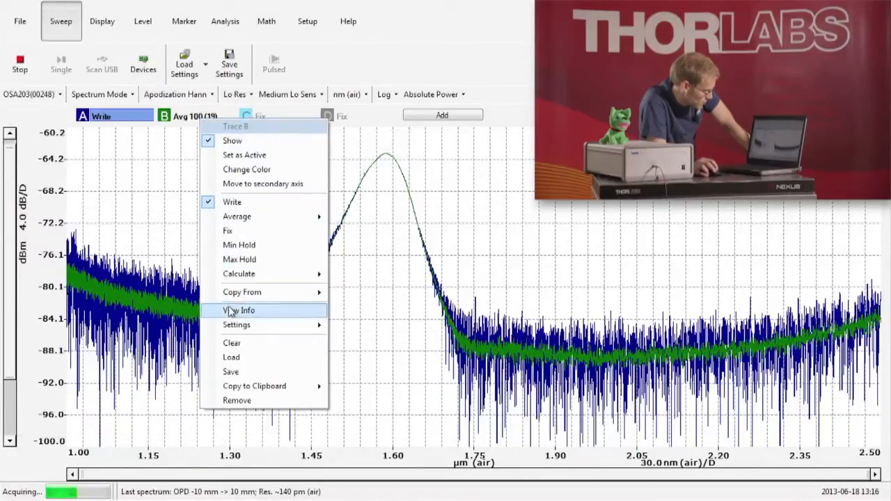
{"action": "left_click", "coordinate": [234, 308]}
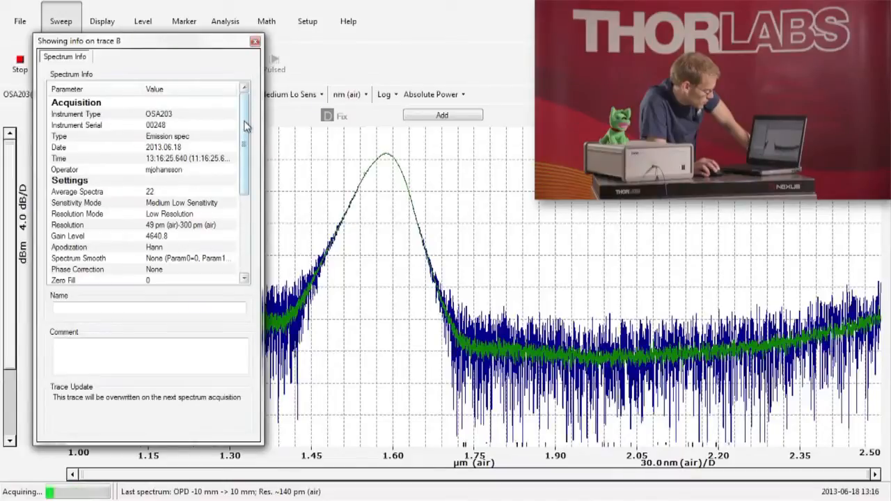
{"action": "left_click", "coordinate": [164, 195]}
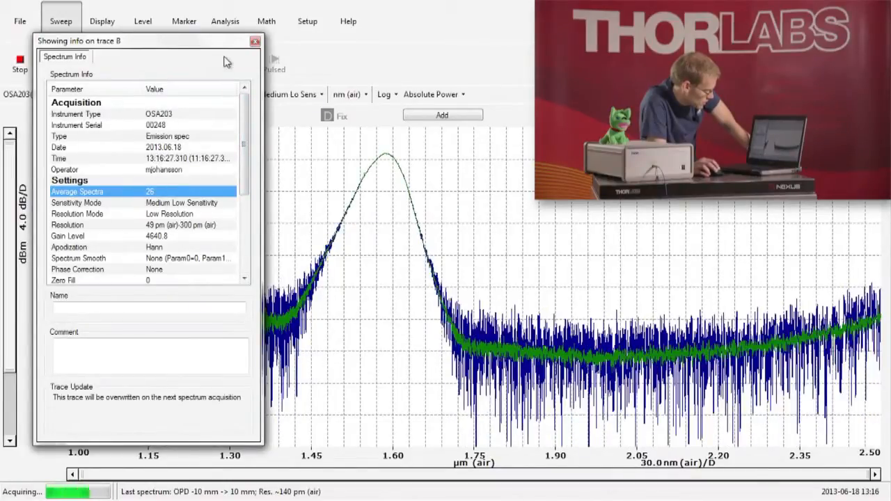
{"action": "left_click", "coordinate": [255, 44]}
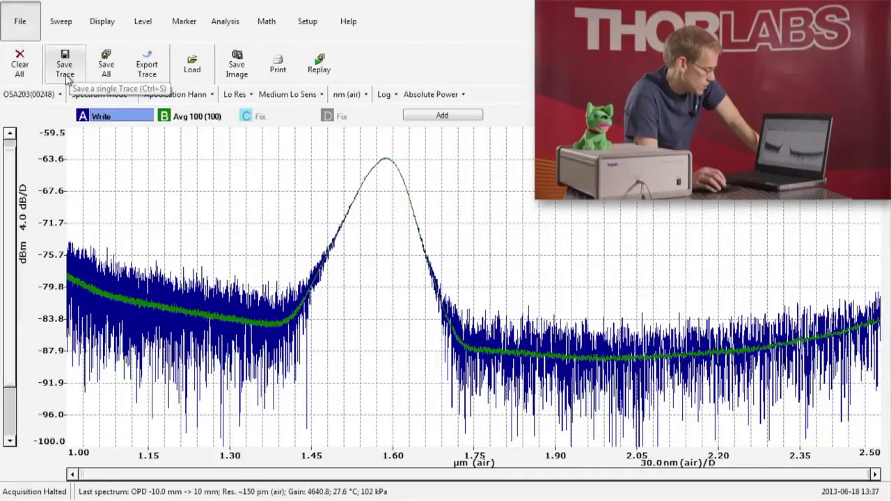
- Review the file formats offered for exporting trace A and the spectrum files available to load, cancelling both dialogs
{"action": "left_click", "coordinate": [160, 73]}
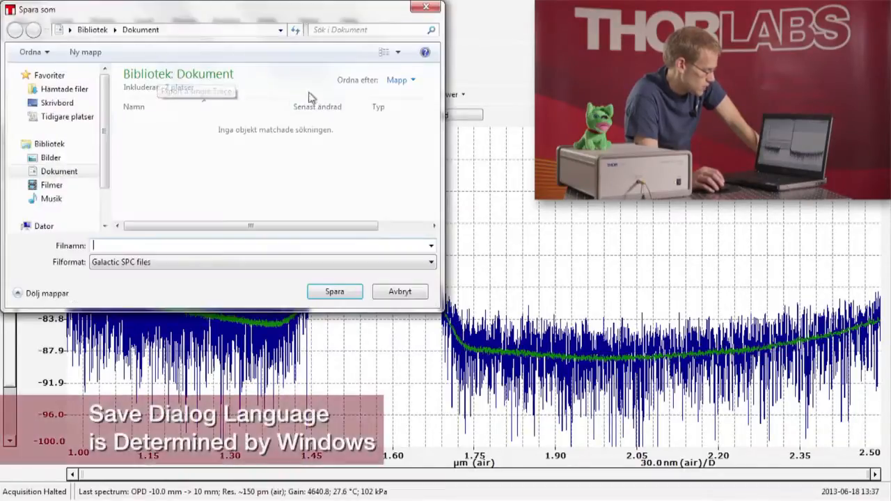
{"action": "left_click", "coordinate": [342, 263]}
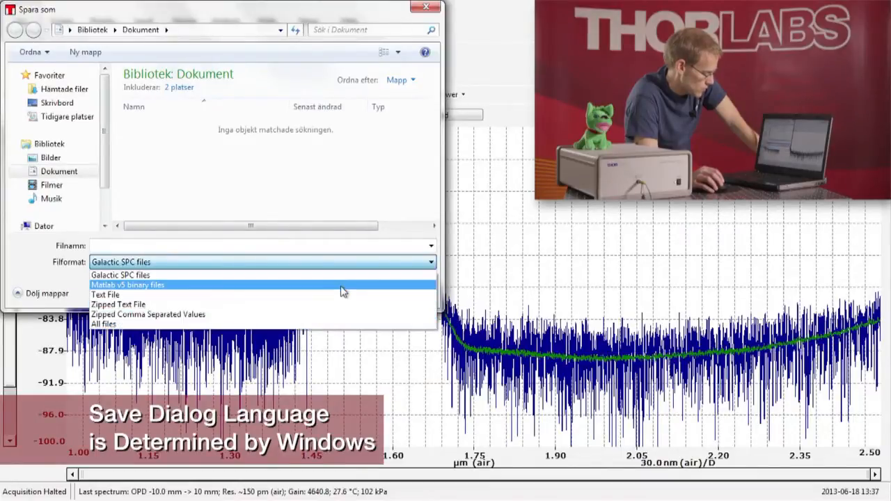
{"action": "left_click", "coordinate": [376, 230]}
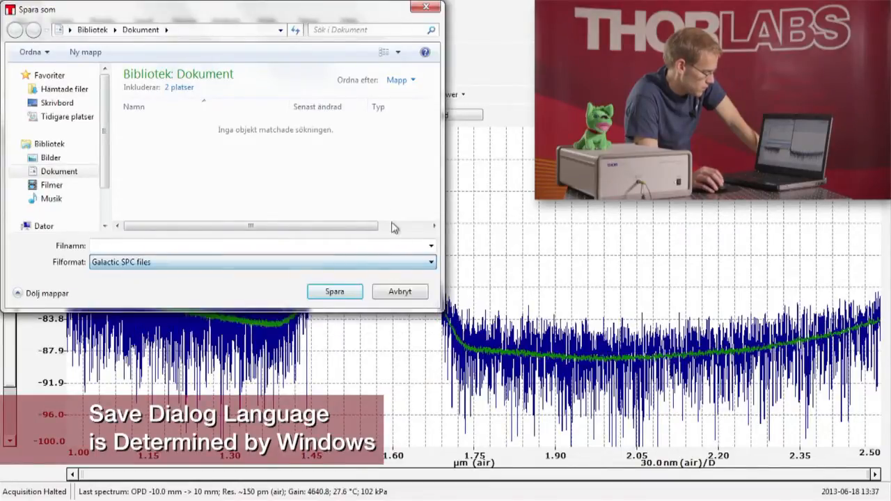
{"action": "left_click", "coordinate": [396, 292]}
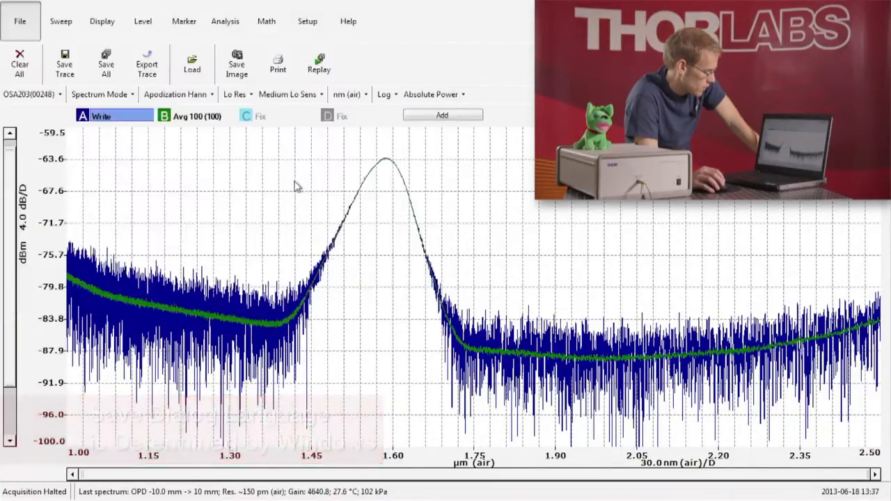
{"action": "left_click", "coordinate": [193, 68]}
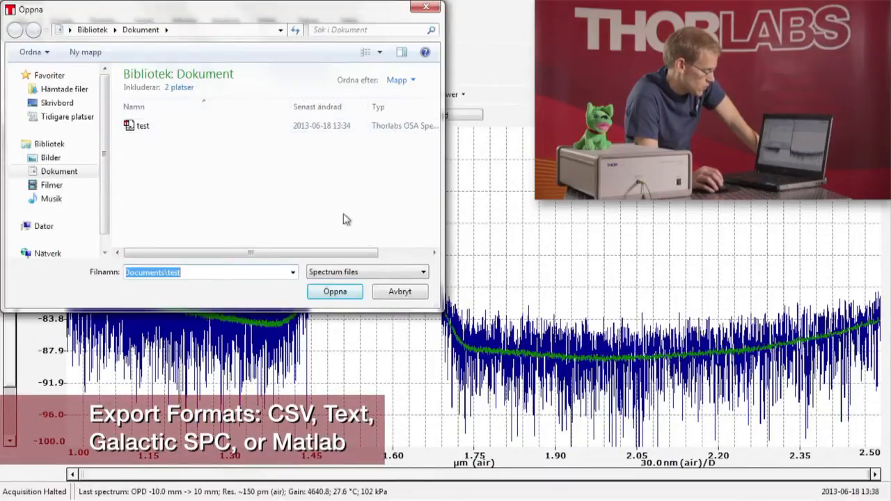
{"action": "left_click", "coordinate": [400, 292]}
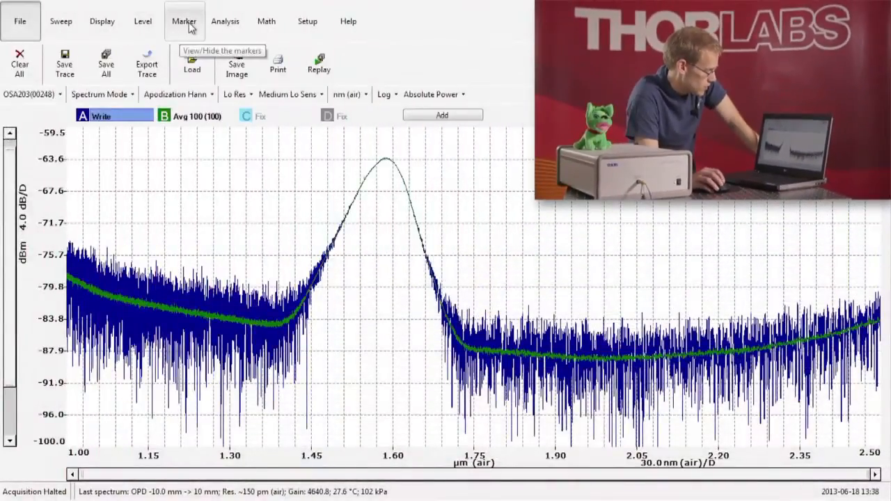
- Show all four movable markers on the spectrum: line markers 1 and 2 and level markers 3 and 4
{"action": "left_click", "coordinate": [187, 23]}
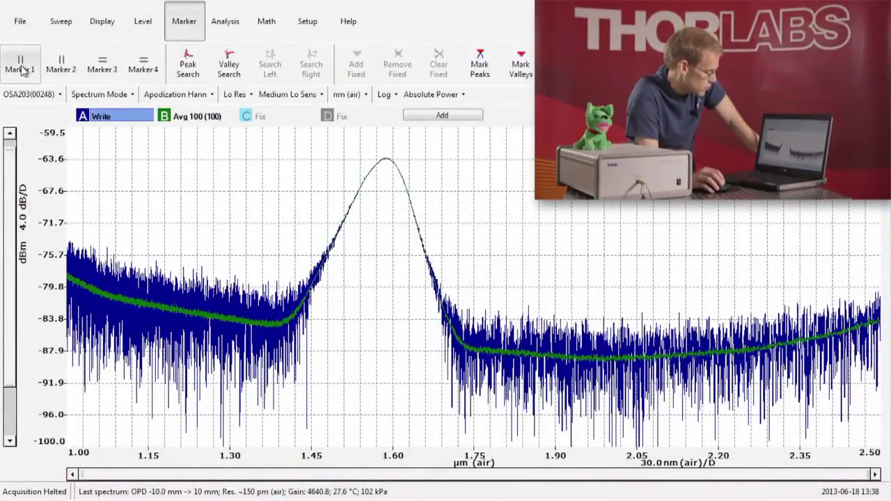
{"action": "left_click", "coordinate": [20, 61]}
{"action": "left_click", "coordinate": [61, 63]}
{"action": "left_click", "coordinate": [102, 66]}
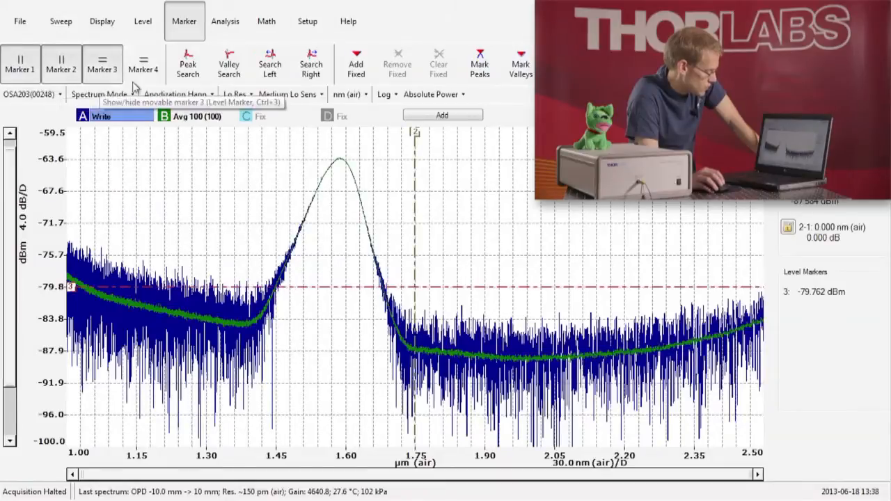
{"action": "left_click", "coordinate": [144, 67]}
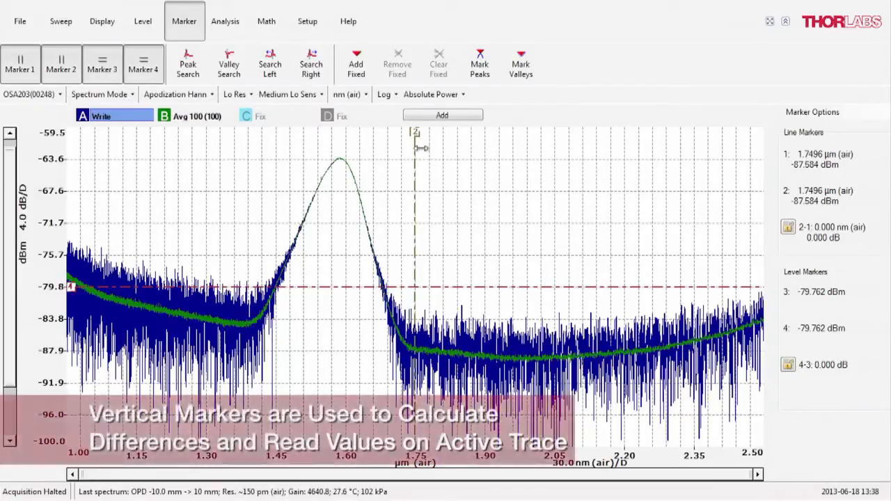
- Move line marker 2 to about 1.49 µm on the peak's short-wavelength flank and level marker 4 to about -69.4 dBm
{"action": "left_click_drag", "start_coordinate": [416, 149], "coordinate": [315, 150]}
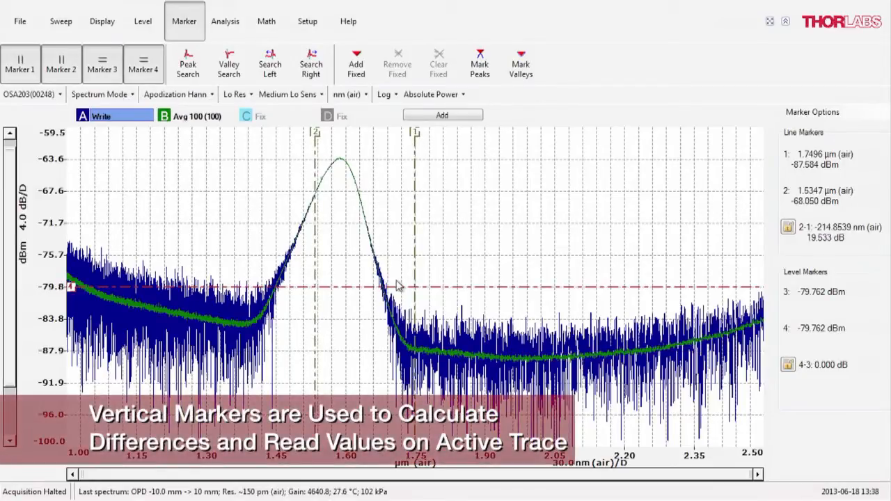
{"action": "left_click_drag", "start_coordinate": [392, 283], "coordinate": [393, 192]}
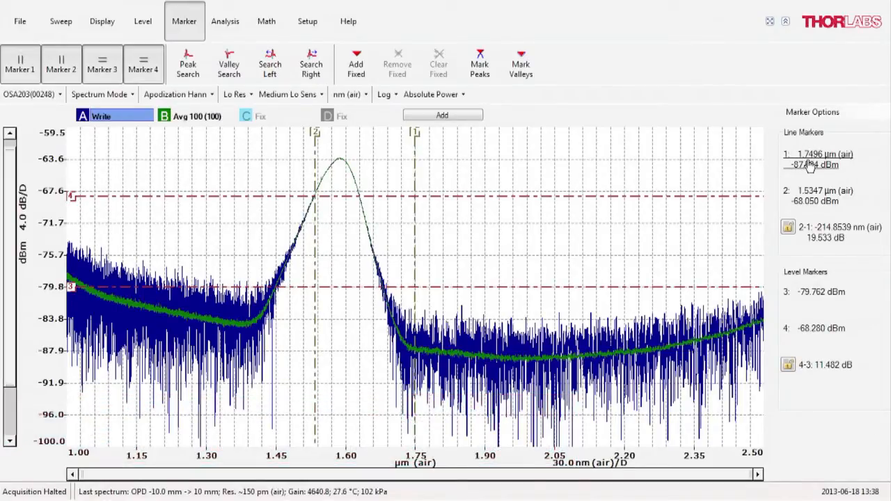
{"action": "mouse_move", "coordinate": [315, 180]}
{"action": "left_mouse_down"}
{"action": "mouse_move", "coordinate": [390, 180]}
{"action": "mouse_move", "coordinate": [297, 163]}
{"action": "left_mouse_up"}
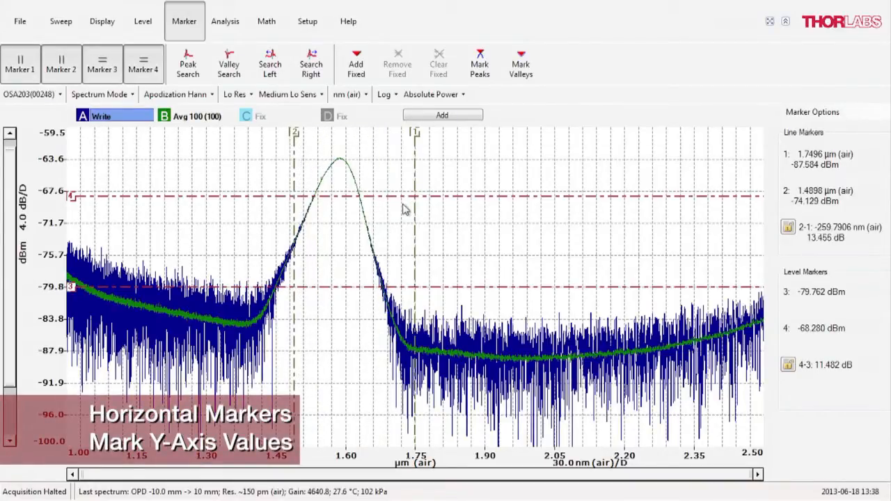
{"action": "mouse_move", "coordinate": [404, 200]}
{"action": "left_mouse_down"}
{"action": "mouse_move", "coordinate": [404, 163]}
{"action": "mouse_move", "coordinate": [406, 205]}
{"action": "left_mouse_up"}
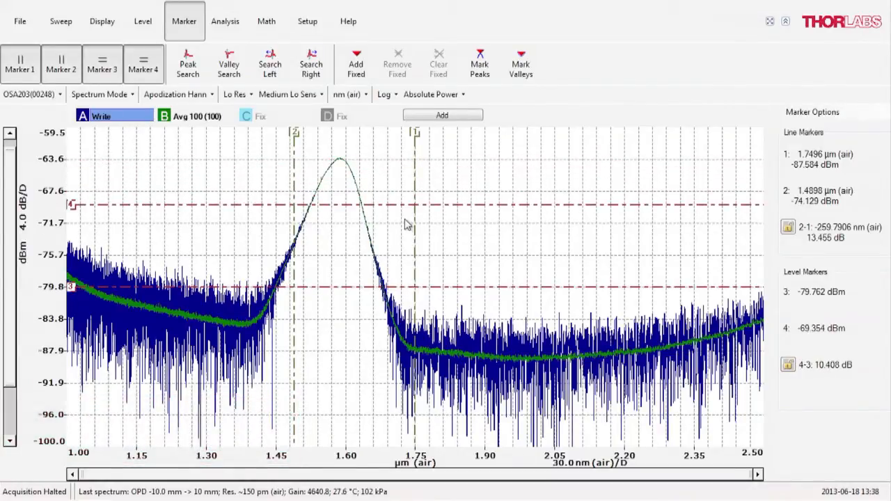